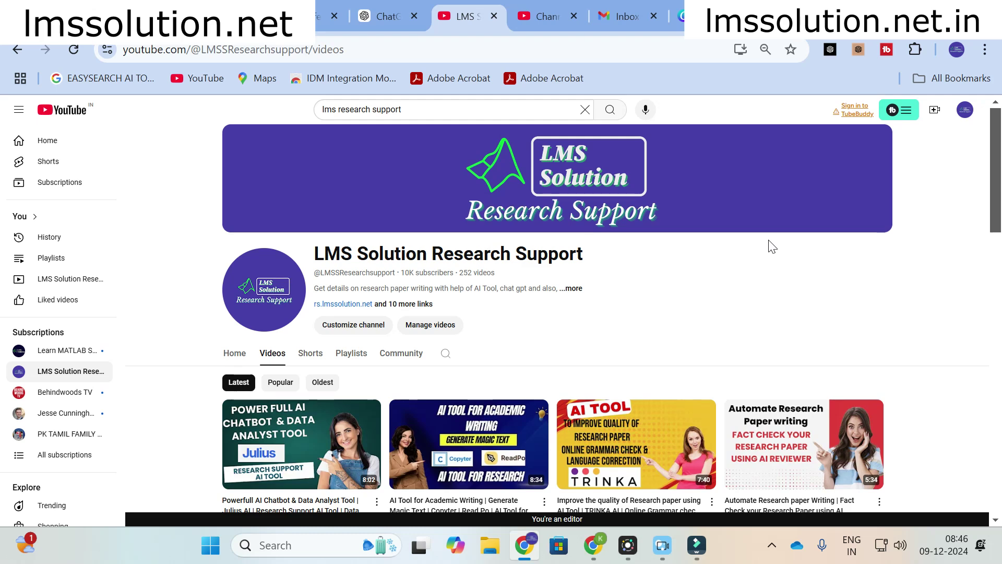
- Switch from YouTube to the lmssolution workshop page, then bring up the Napkin AI website
{"action": "left_click", "coordinate": [320, 11]}
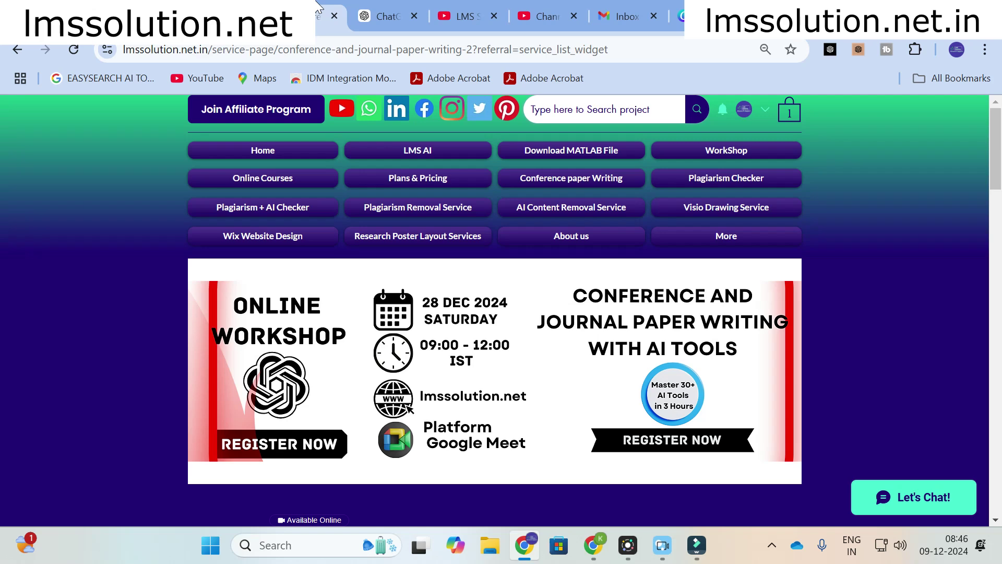
{"action": "key", "text": "ctrl+Tab"}
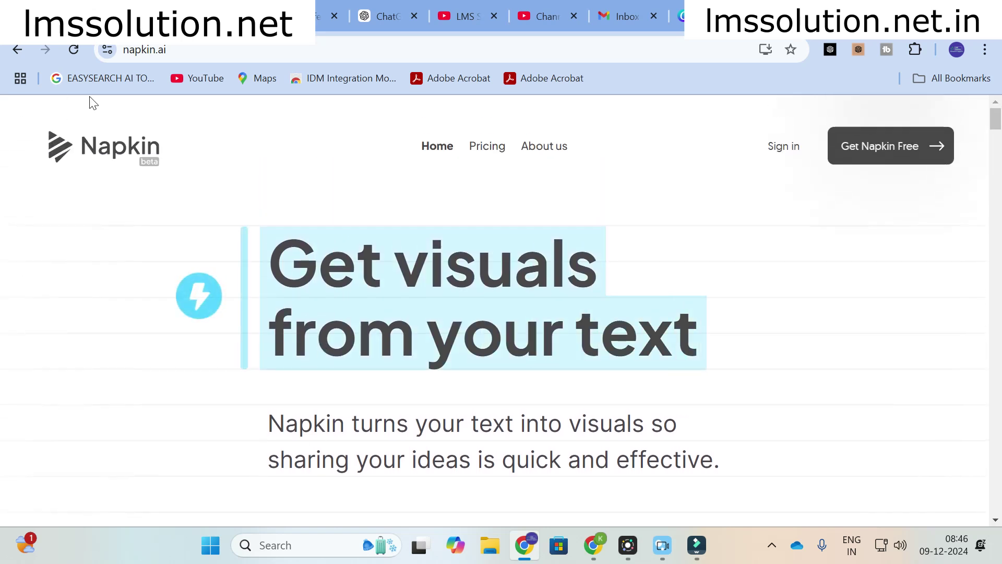
- Browse down the Napkin AI landing page and launch the app with Get Napkin Free
{"action": "scroll", "coordinate": [410, 277], "scroll_direction": "down", "scroll_amount": 1}
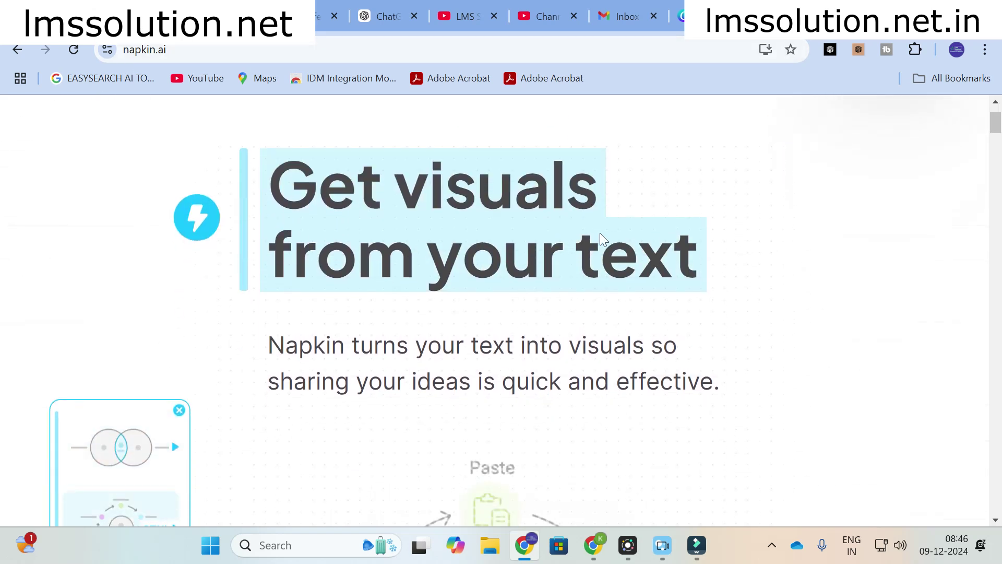
{"action": "scroll", "coordinate": [512, 306], "scroll_direction": "down", "scroll_amount": 1}
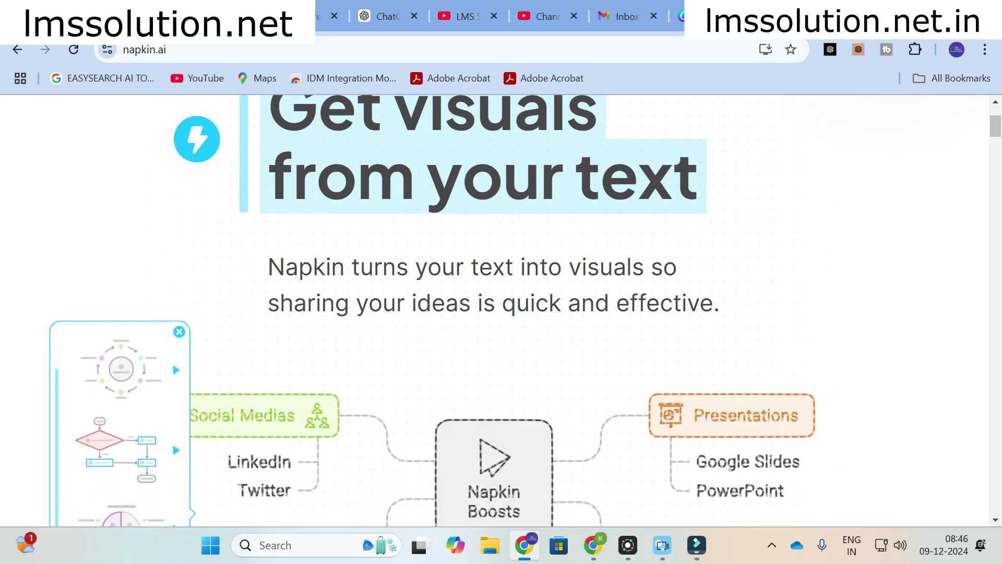
{"action": "scroll", "coordinate": [529, 304], "scroll_direction": "down", "scroll_amount": 3}
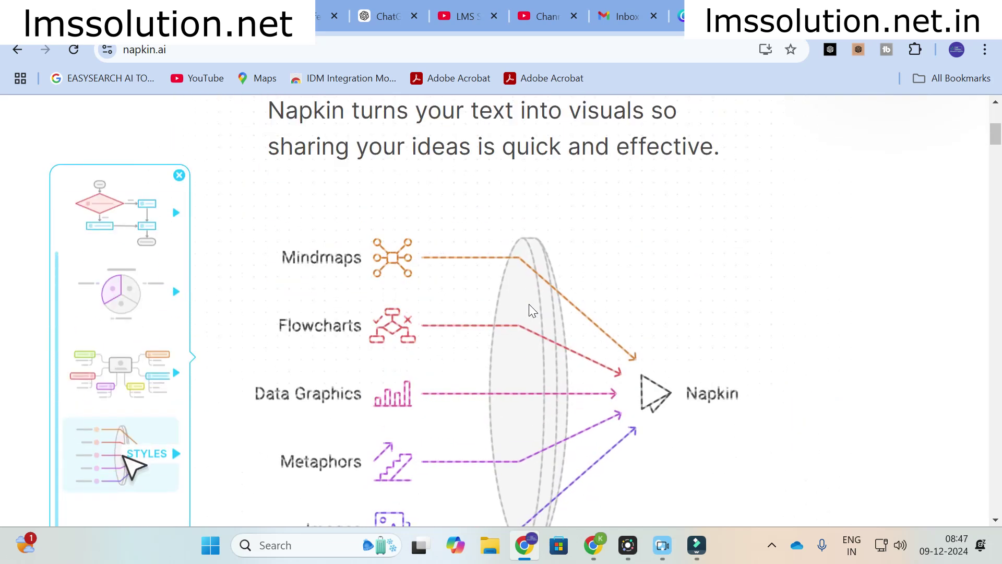
{"action": "scroll", "coordinate": [528, 304], "scroll_direction": "down", "scroll_amount": 5}
{"action": "scroll", "coordinate": [567, 314], "scroll_direction": "up", "scroll_amount": 5}
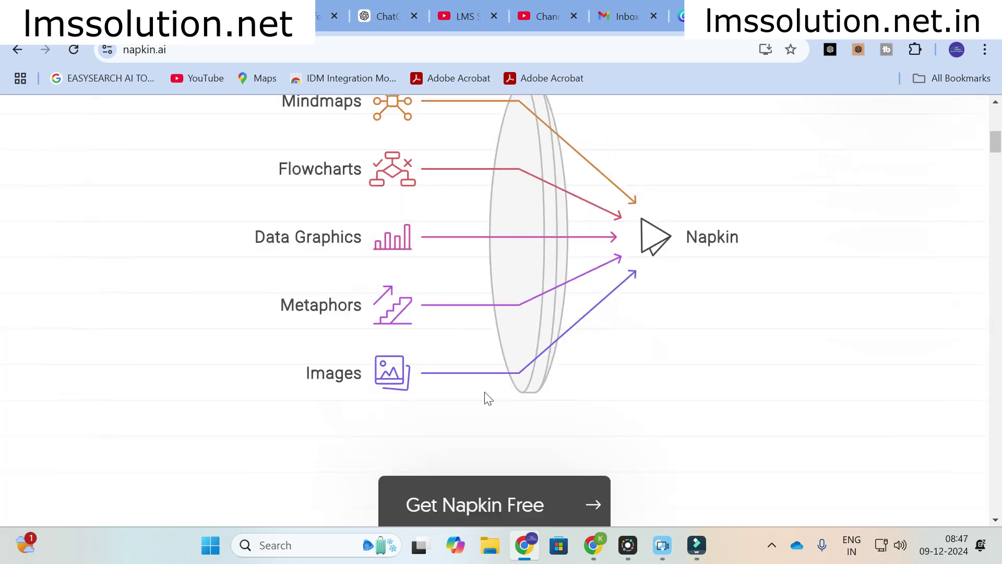
{"action": "scroll", "coordinate": [481, 387], "scroll_direction": "down", "scroll_amount": 2}
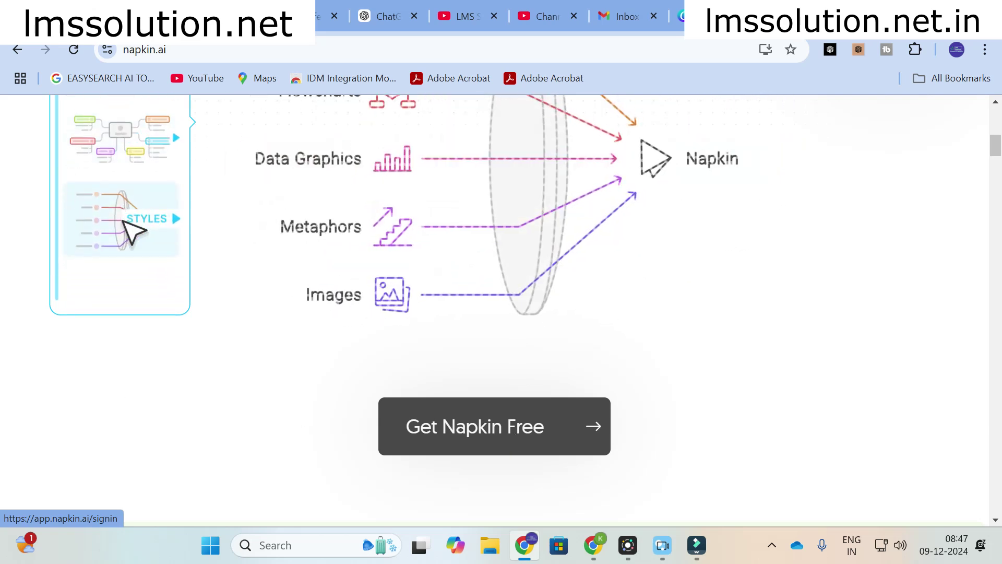
{"action": "left_click", "coordinate": [515, 436]}
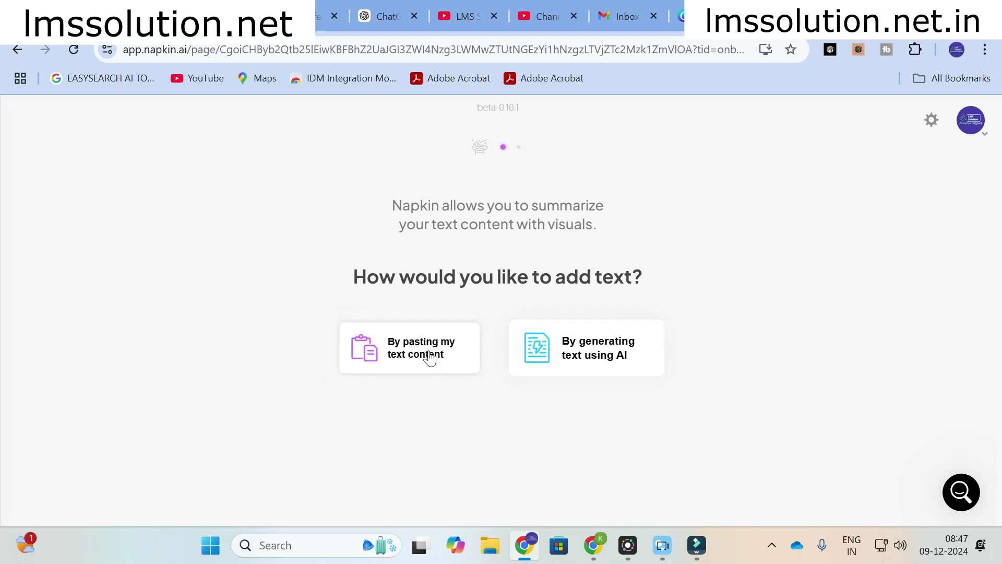
- Have AI write a document from the prompt 'smart grid connected to all renewable energy sources'
{"action": "left_click", "coordinate": [603, 347]}
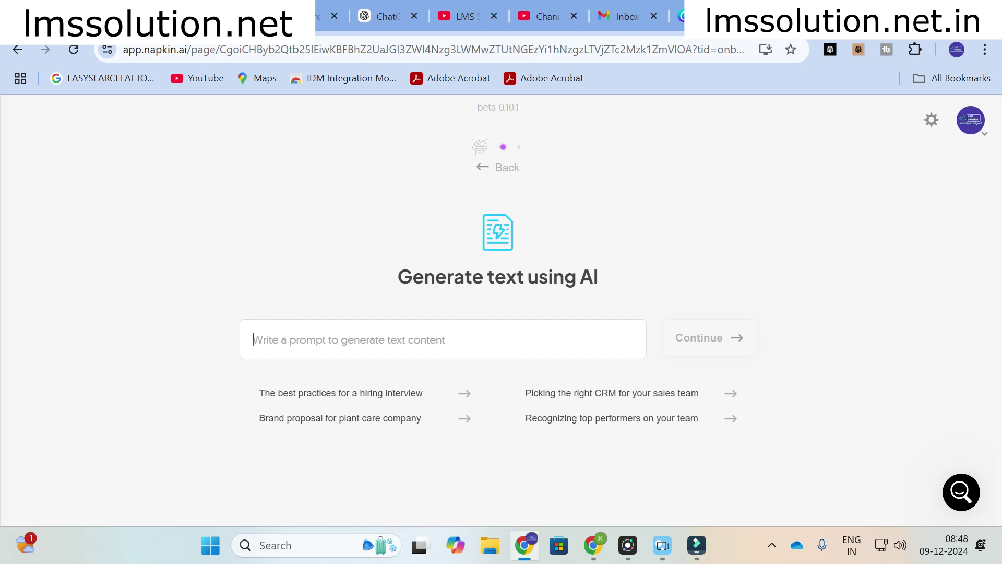
{"action": "left_click", "coordinate": [313, 339]}
{"action": "type", "text": "smart "}
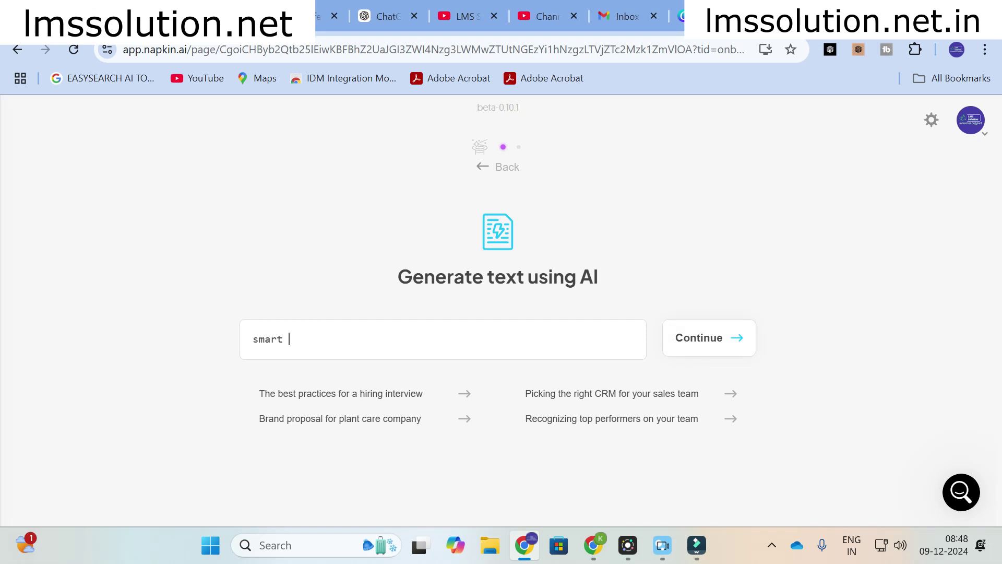
{"action": "type", "text": "grid connected to all renew"}
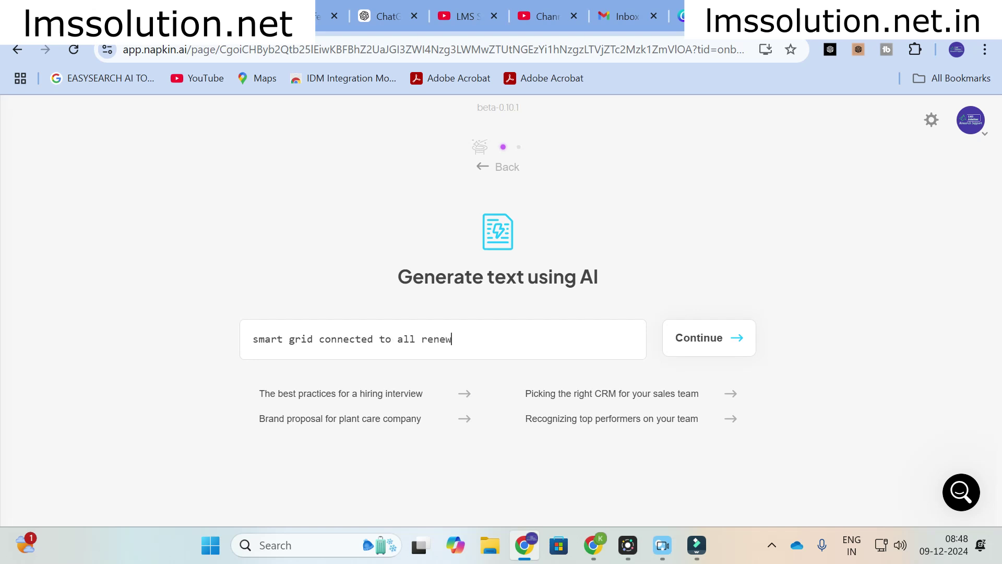
{"action": "type", "text": "able enrgy"}
{"action": "key", "text": "BackSpace"}
{"action": "key", "text": "BackSpace"}
{"action": "key", "text": "BackSpace"}
{"action": "key", "text": "BackSpace"}
{"action": "type", "text": "ergy sources"}
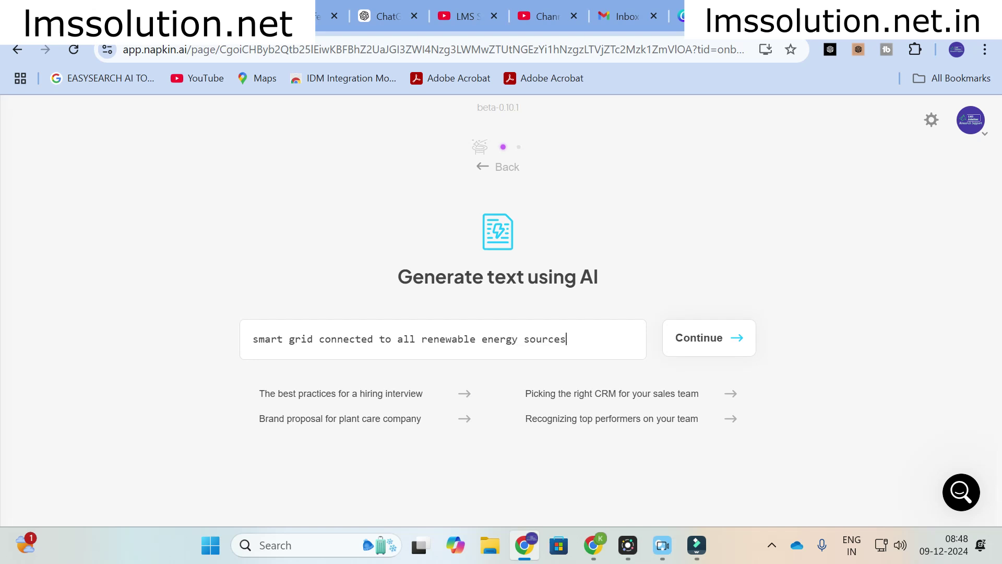
{"action": "left_click", "coordinate": [699, 345]}
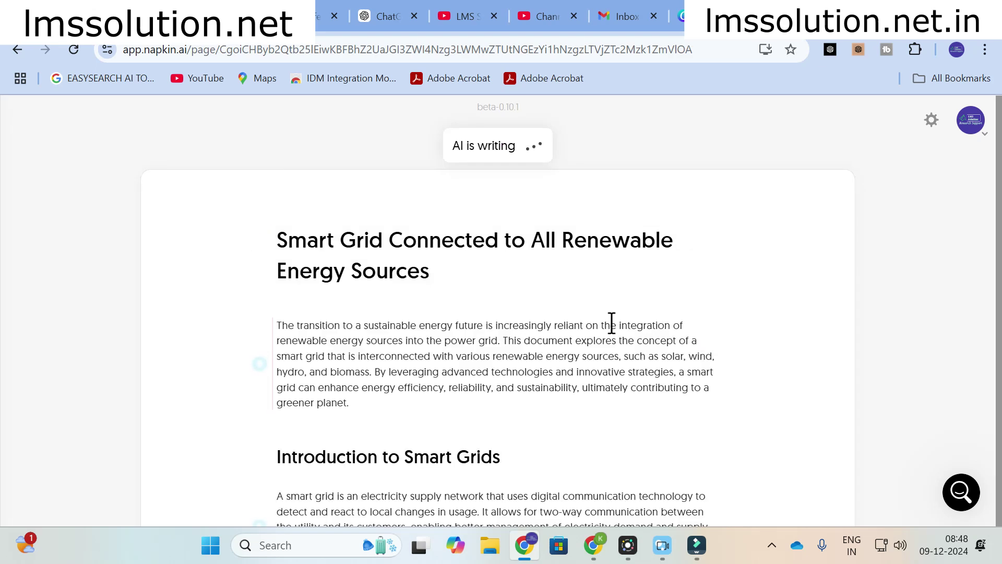
{"action": "scroll", "coordinate": [510, 225], "scroll_direction": "down", "scroll_amount": 10}
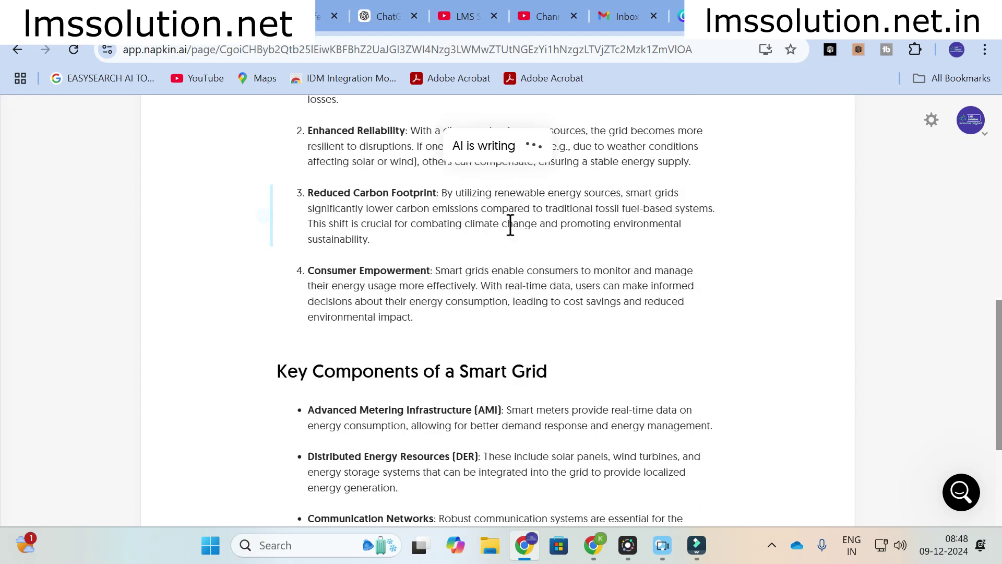
{"action": "scroll", "coordinate": [510, 225], "scroll_direction": "down", "scroll_amount": 2}
{"action": "scroll", "coordinate": [533, 282], "scroll_direction": "down", "scroll_amount": 3}
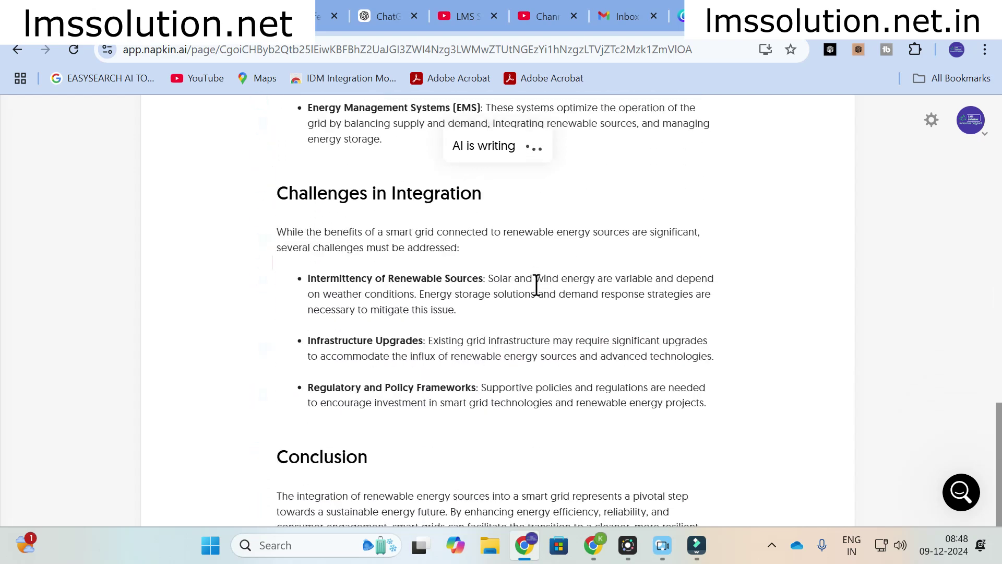
{"action": "scroll", "coordinate": [537, 285], "scroll_direction": "down", "scroll_amount": 2}
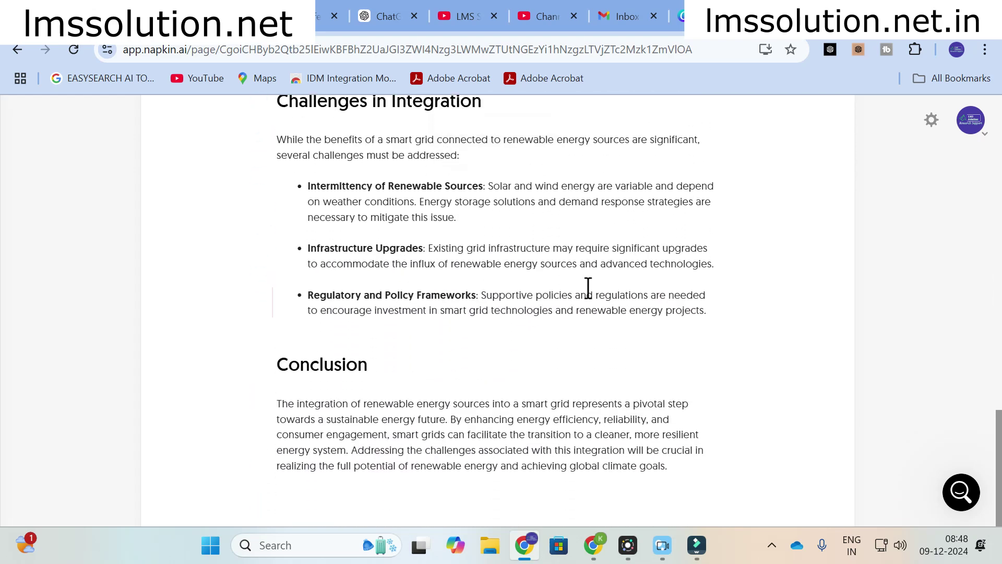
{"action": "scroll", "coordinate": [588, 287], "scroll_direction": "up", "scroll_amount": 15}
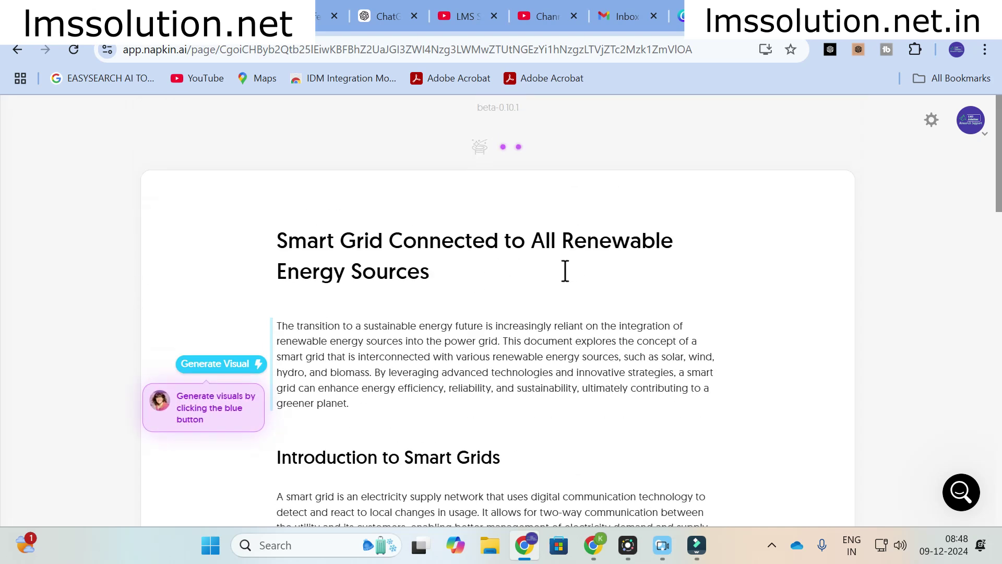
{"action": "scroll", "coordinate": [367, 302], "scroll_direction": "down", "scroll_amount": 4}
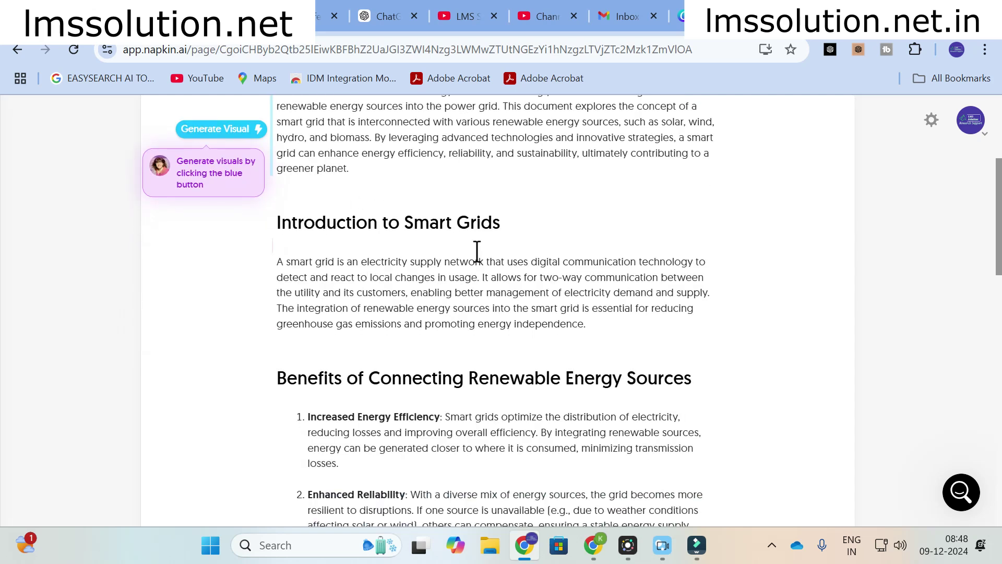
{"action": "scroll", "coordinate": [476, 252], "scroll_direction": "down", "scroll_amount": 1}
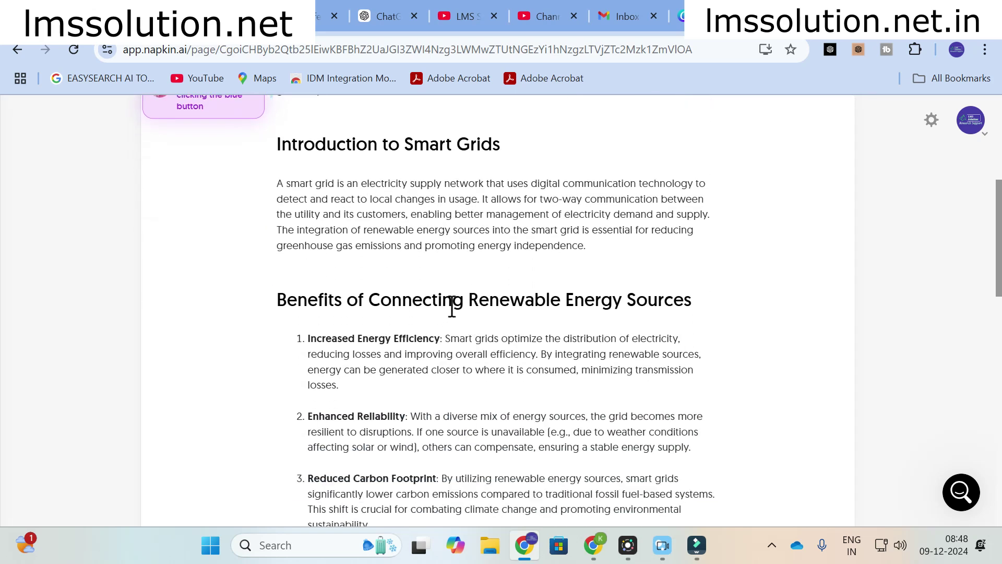
{"action": "scroll", "coordinate": [584, 311], "scroll_direction": "down", "scroll_amount": 10}
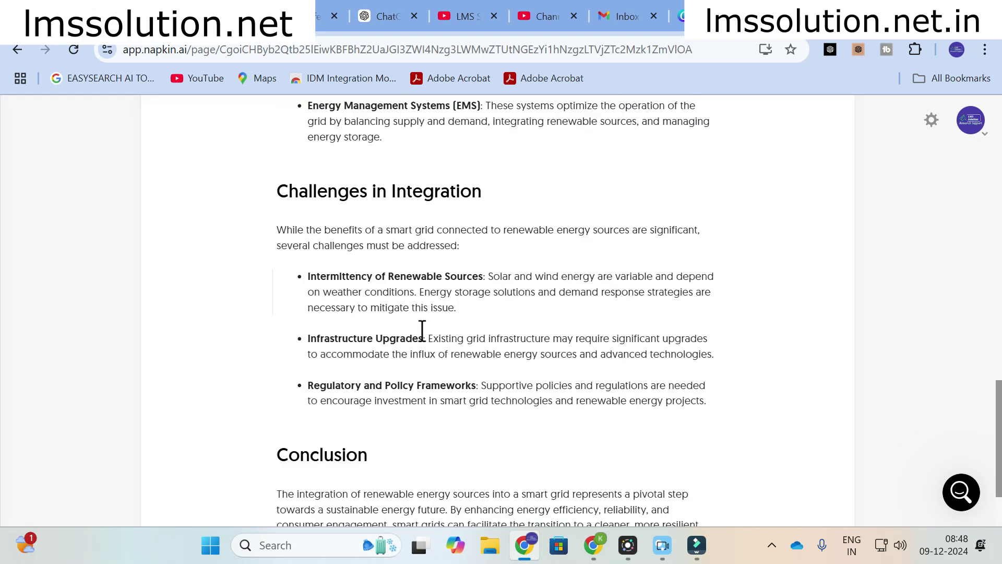
{"action": "scroll", "coordinate": [422, 330], "scroll_direction": "down", "scroll_amount": 2}
{"action": "scroll", "coordinate": [390, 359], "scroll_direction": "up", "scroll_amount": 8}
{"action": "scroll", "coordinate": [349, 398], "scroll_direction": "up", "scroll_amount": 7}
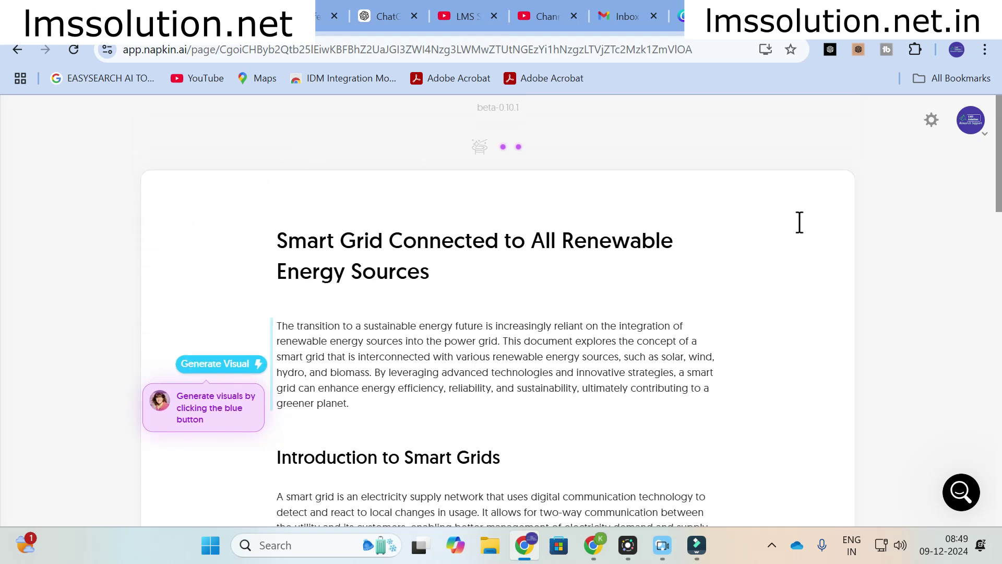
{"action": "left_click", "coordinate": [216, 366]}
- Preview the Pathway to a Greener Planet visual, then switch to the smart grid mind map
{"action": "scroll", "coordinate": [427, 321], "scroll_direction": "down", "scroll_amount": 3}
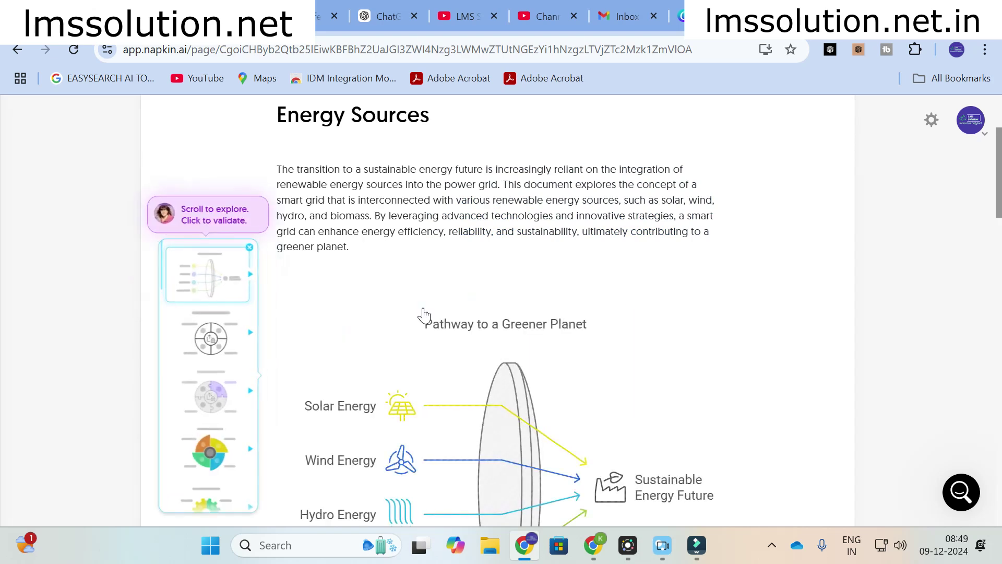
{"action": "scroll", "coordinate": [433, 268], "scroll_direction": "down", "scroll_amount": 3}
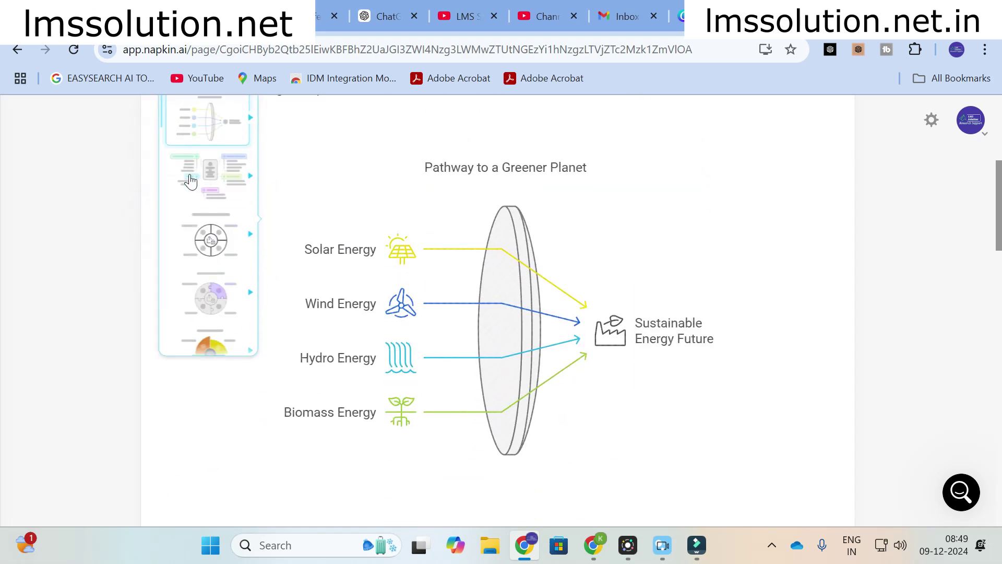
{"action": "scroll", "coordinate": [478, 514], "scroll_direction": "down", "scroll_amount": 1}
{"action": "left_click", "coordinate": [209, 125]}
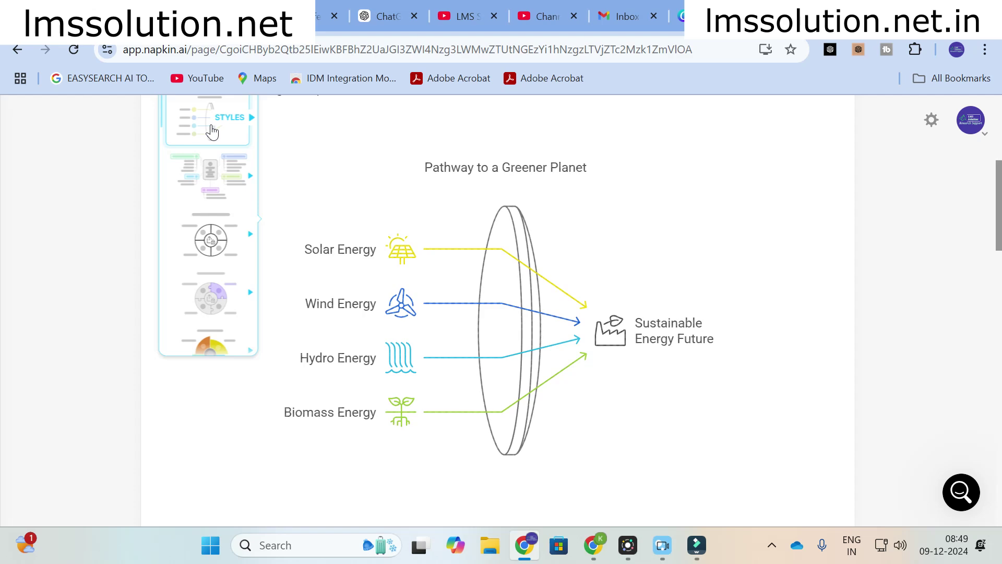
{"action": "left_click", "coordinate": [209, 175]}
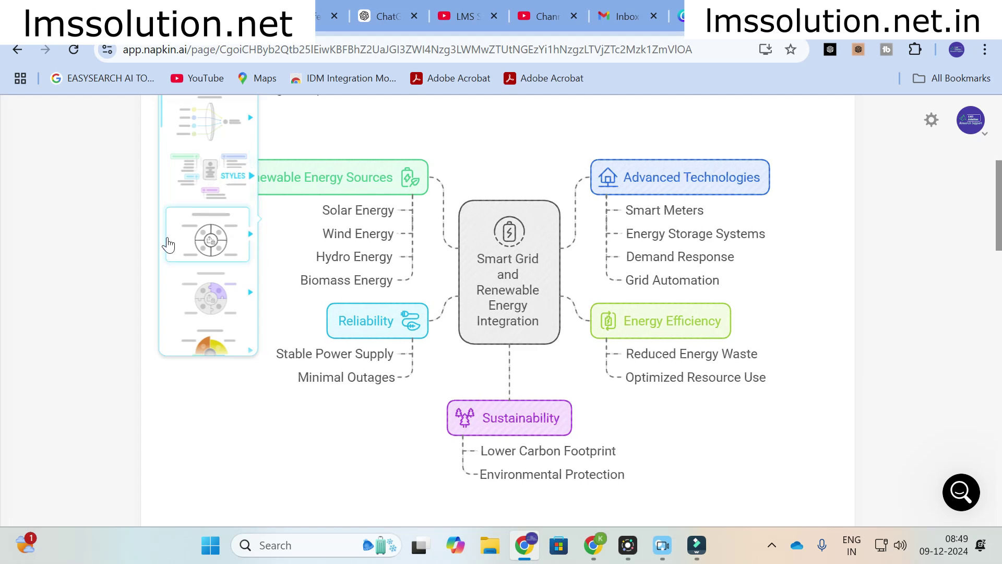
- Preview the circular Components of a Smart Grid diagram, review the document, and go back
{"action": "left_click", "coordinate": [229, 244]}
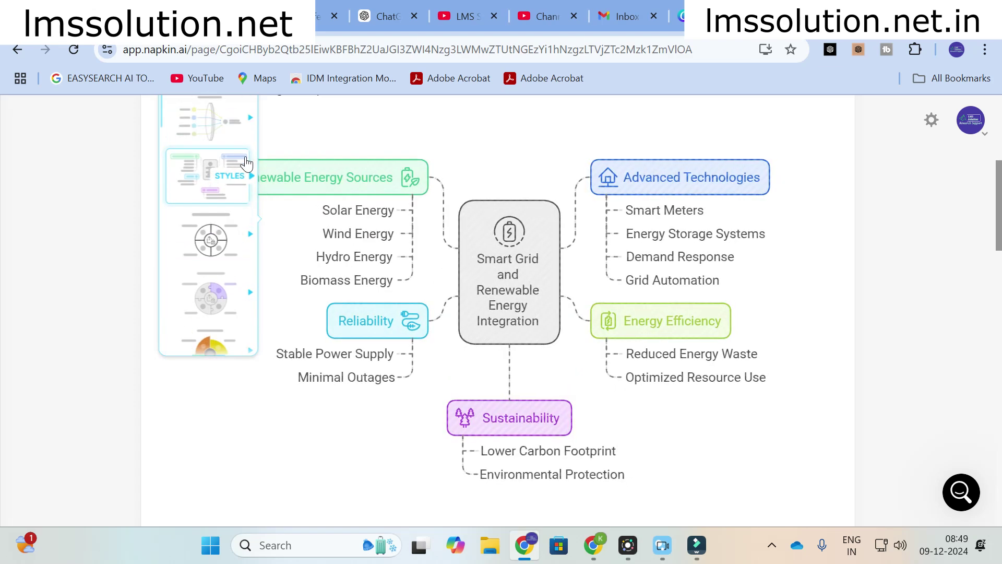
{"action": "scroll", "coordinate": [246, 163], "scroll_direction": "up", "scroll_amount": 1}
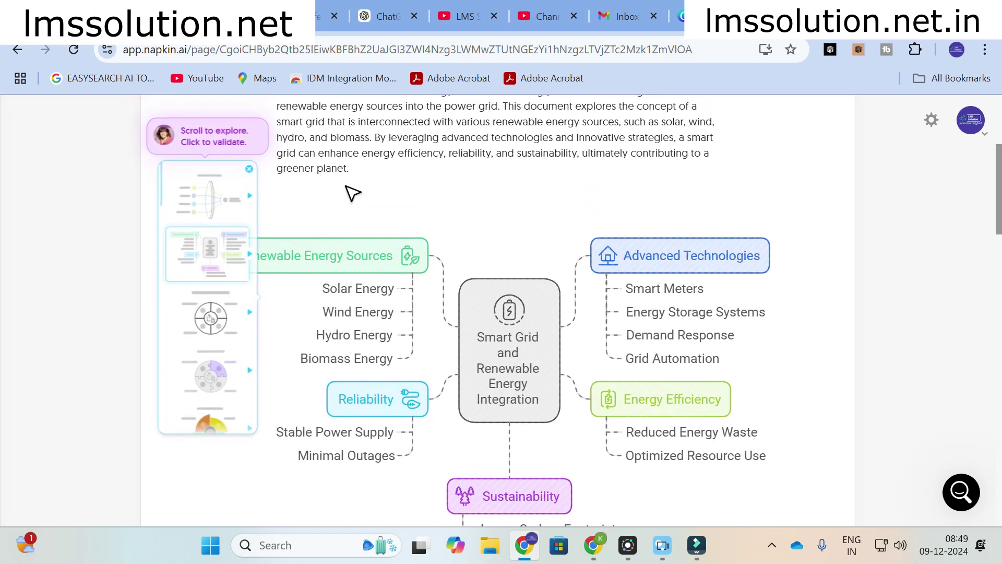
{"action": "scroll", "coordinate": [350, 192], "scroll_direction": "up", "scroll_amount": 1}
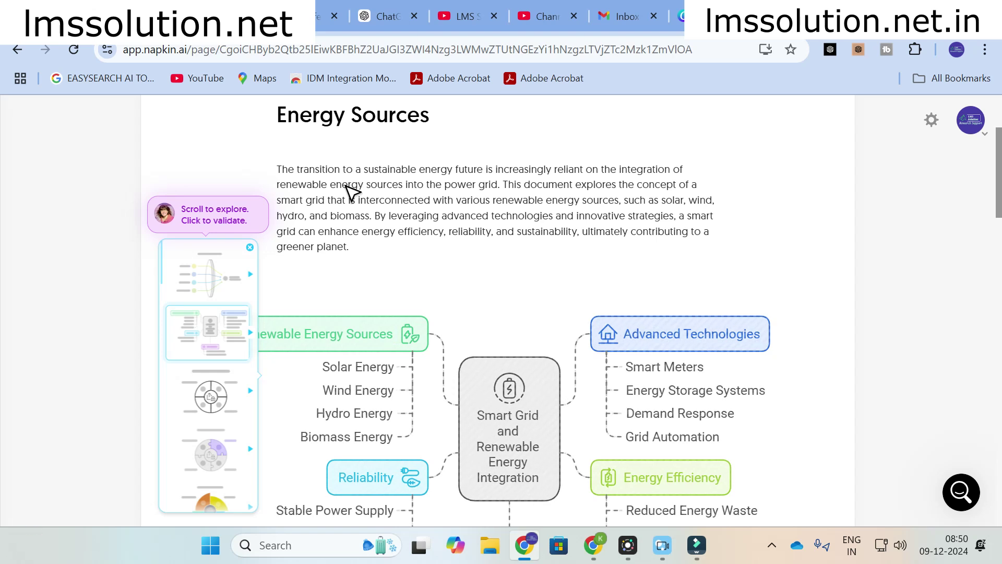
{"action": "scroll", "coordinate": [641, 455], "scroll_direction": "down", "scroll_amount": 1}
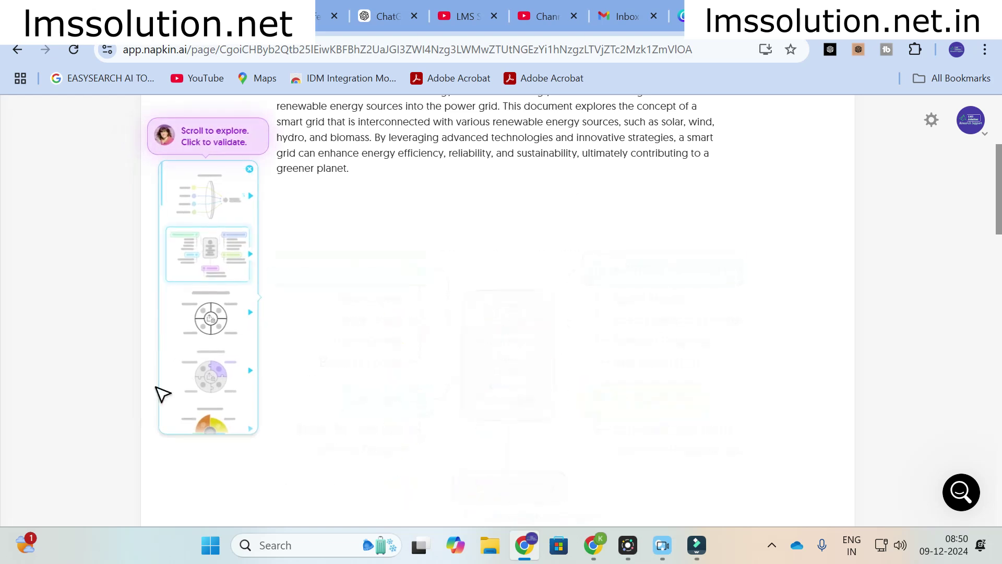
{"action": "scroll", "coordinate": [835, 276], "scroll_direction": "down", "scroll_amount": 5}
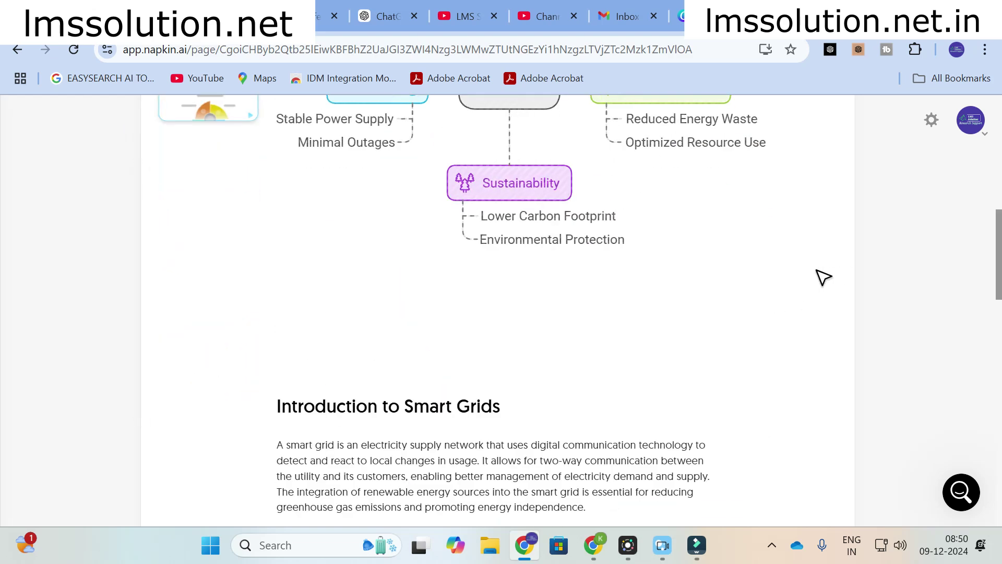
{"action": "scroll", "coordinate": [823, 277], "scroll_direction": "up", "scroll_amount": 10}
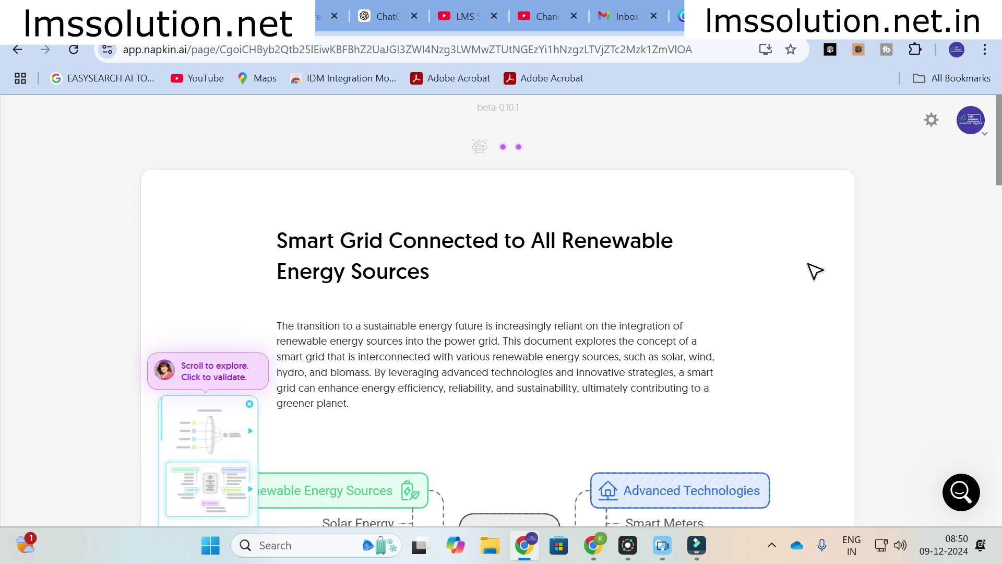
{"action": "left_click", "coordinate": [20, 48]}
- Retry the Google sign-in, back out of the error to napkin.ai, and choose Get Napkin Free
{"action": "left_click", "coordinate": [19, 49]}
{"action": "left_click", "coordinate": [15, 51]}
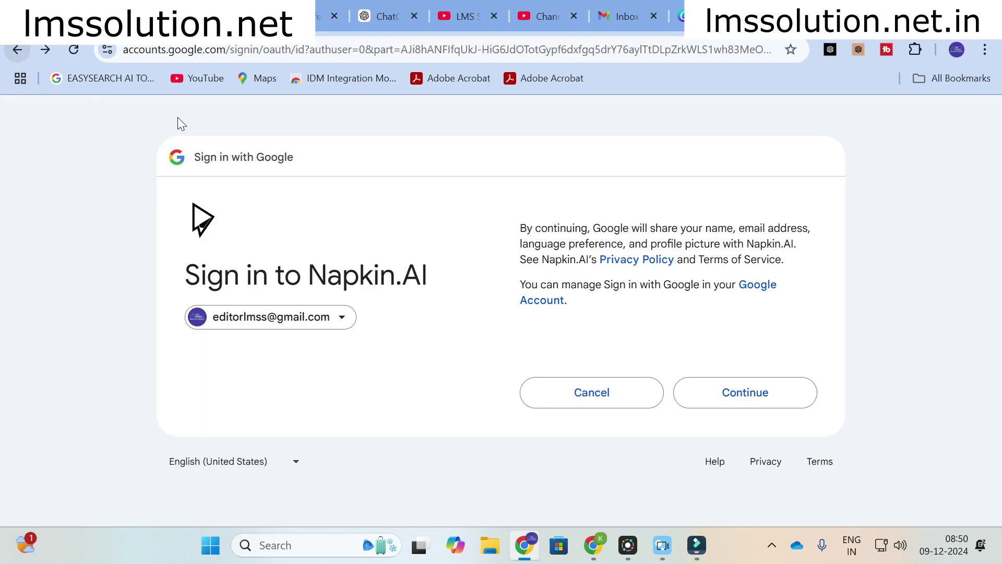
{"action": "left_click", "coordinate": [708, 390]}
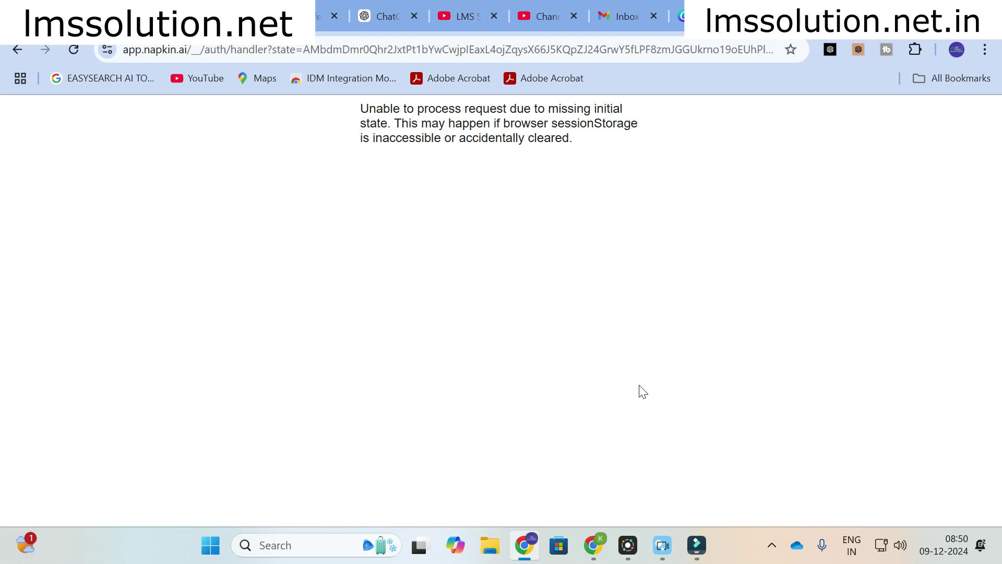
{"action": "left_click", "coordinate": [11, 55]}
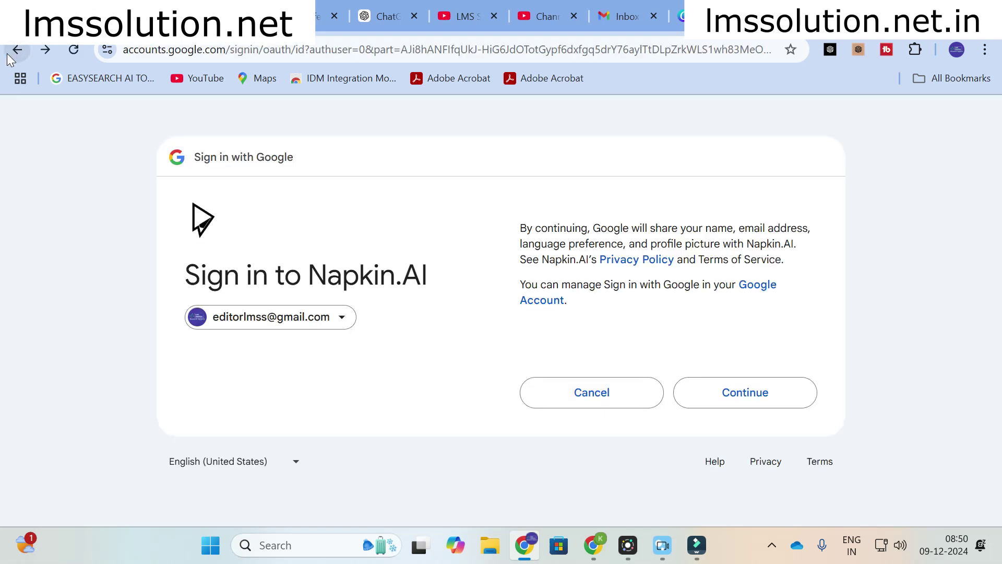
{"action": "left_click", "coordinate": [18, 49]}
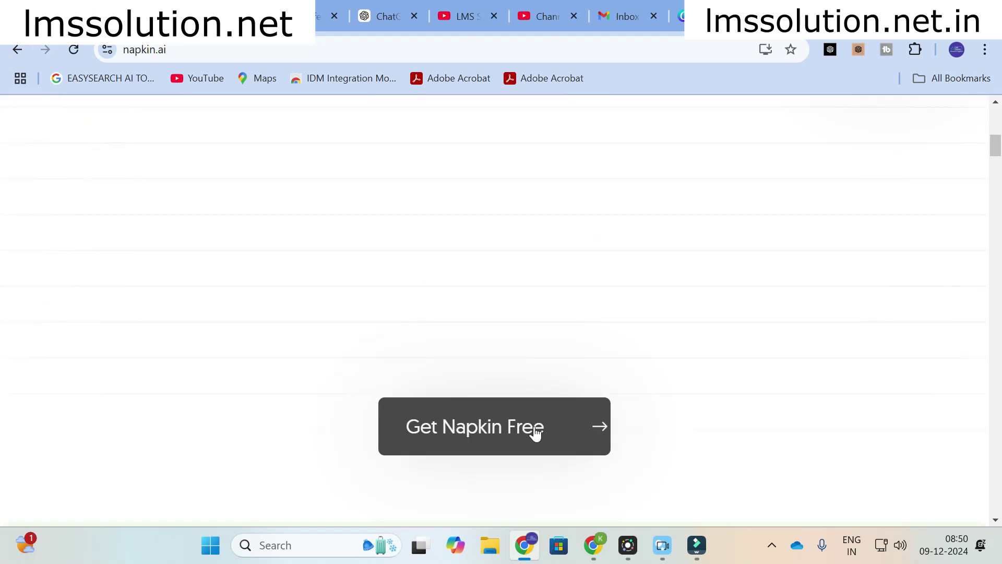
{"action": "left_click", "coordinate": [515, 426]}
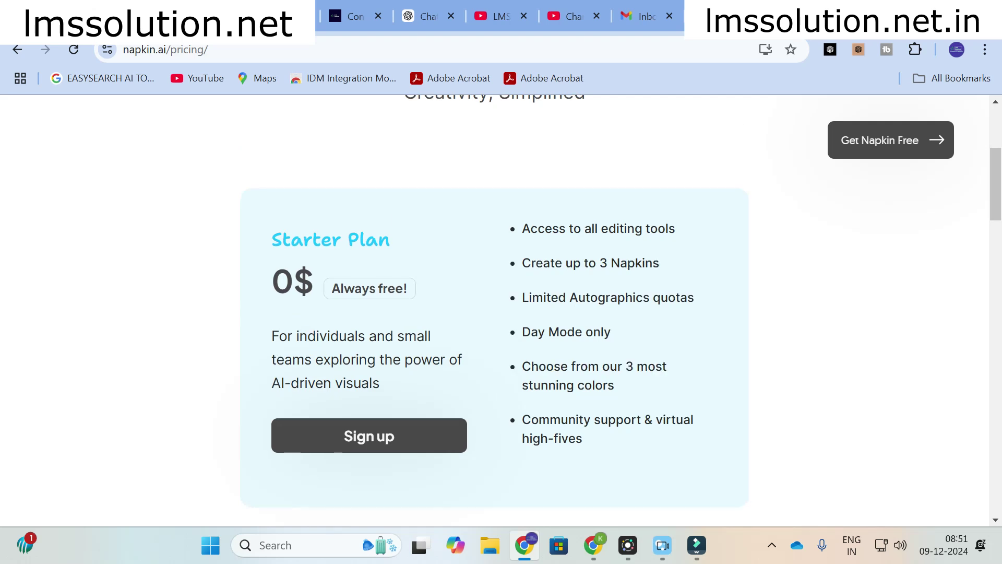
- Scroll through the Starter, Professional and Enterprise plan cards, then return to the top
{"action": "scroll", "coordinate": [494, 310], "scroll_direction": "down", "scroll_amount": 1}
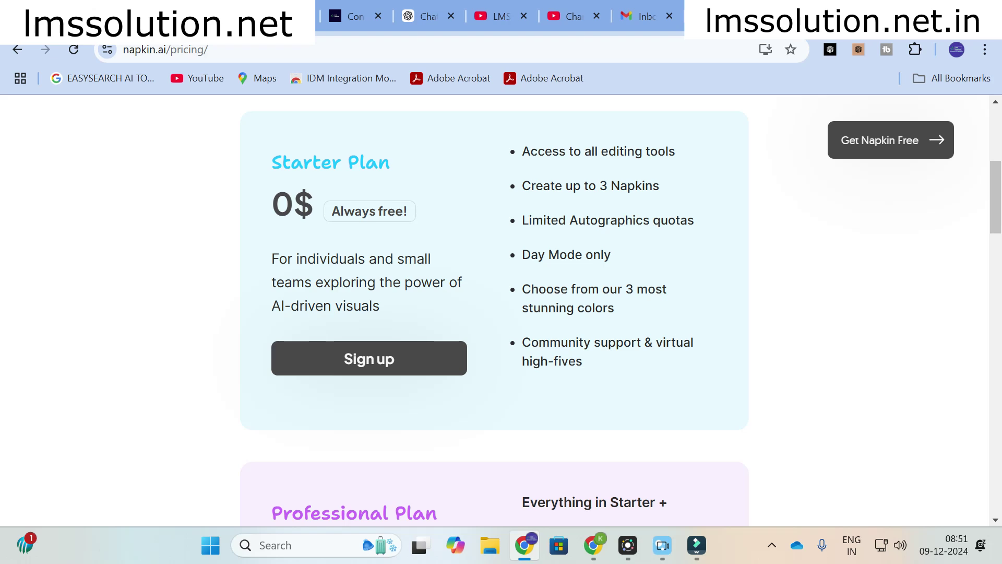
{"action": "scroll", "coordinate": [542, 474], "scroll_direction": "down", "scroll_amount": 5}
{"action": "scroll", "coordinate": [491, 474], "scroll_direction": "up", "scroll_amount": 3}
{"action": "scroll", "coordinate": [480, 315], "scroll_direction": "down", "scroll_amount": 1}
{"action": "scroll", "coordinate": [483, 314], "scroll_direction": "down", "scroll_amount": 8}
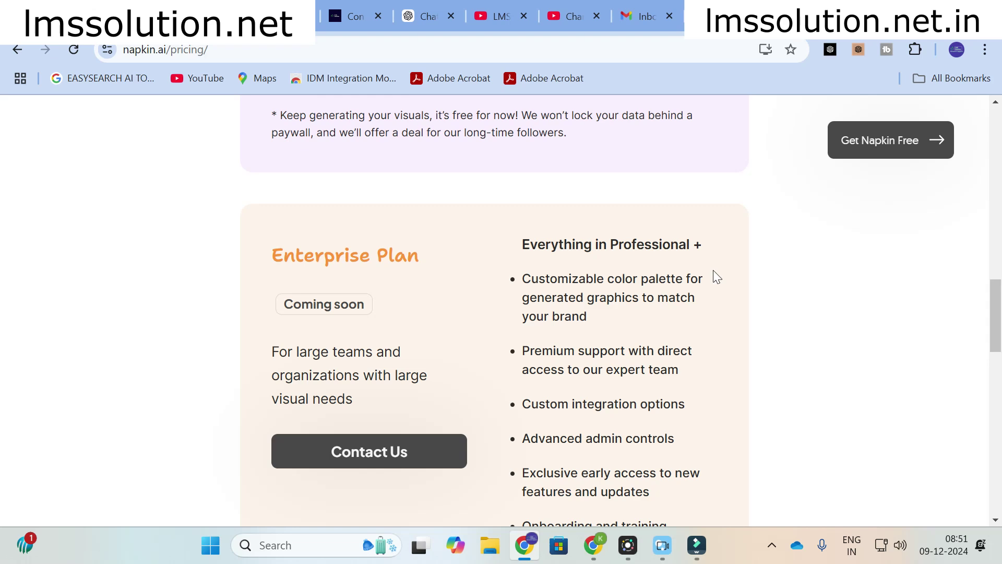
{"action": "scroll", "coordinate": [527, 275], "scroll_direction": "down", "scroll_amount": 7}
{"action": "scroll", "coordinate": [527, 275], "scroll_direction": "up", "scroll_amount": 16}
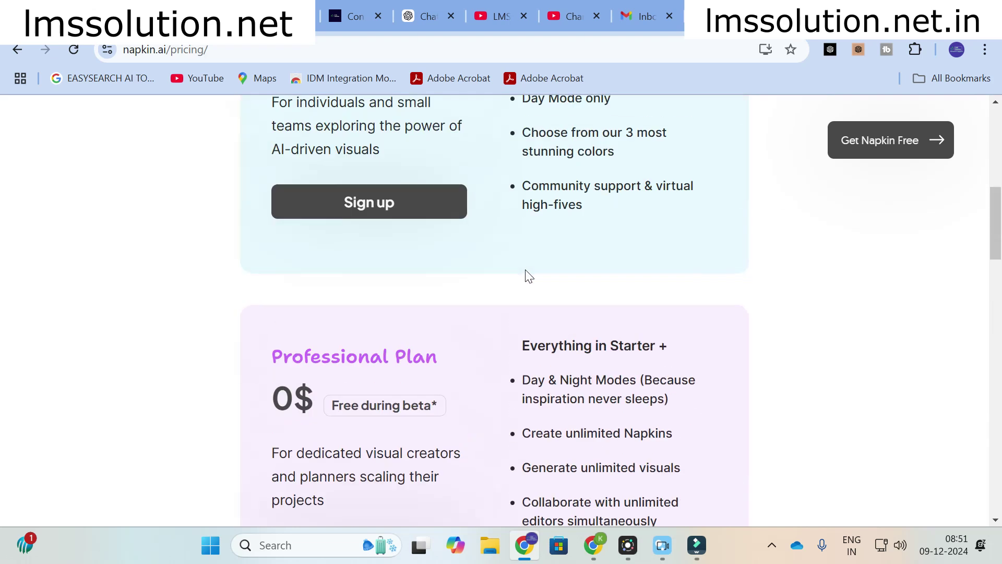
{"action": "scroll", "coordinate": [526, 275], "scroll_direction": "up", "scroll_amount": 9}
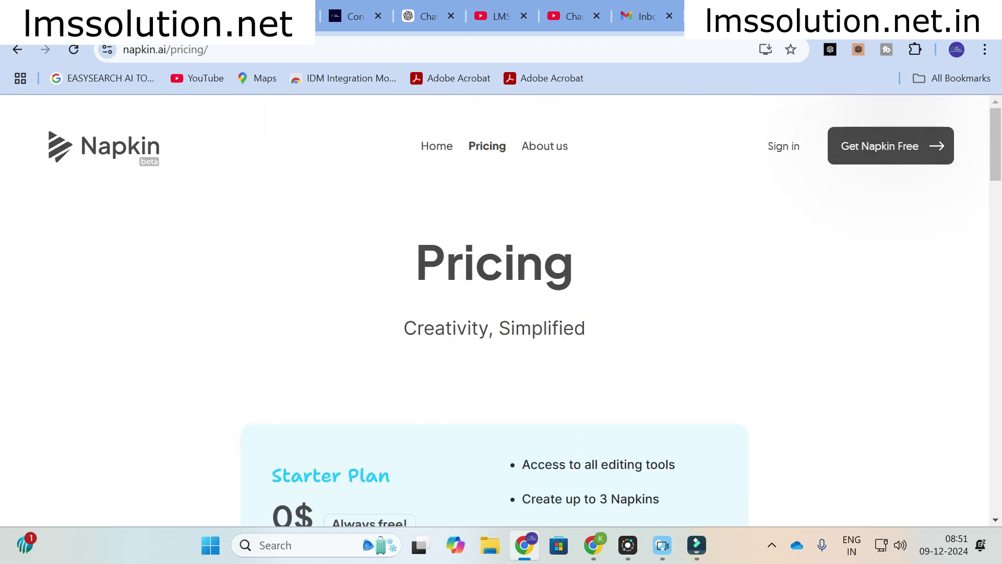